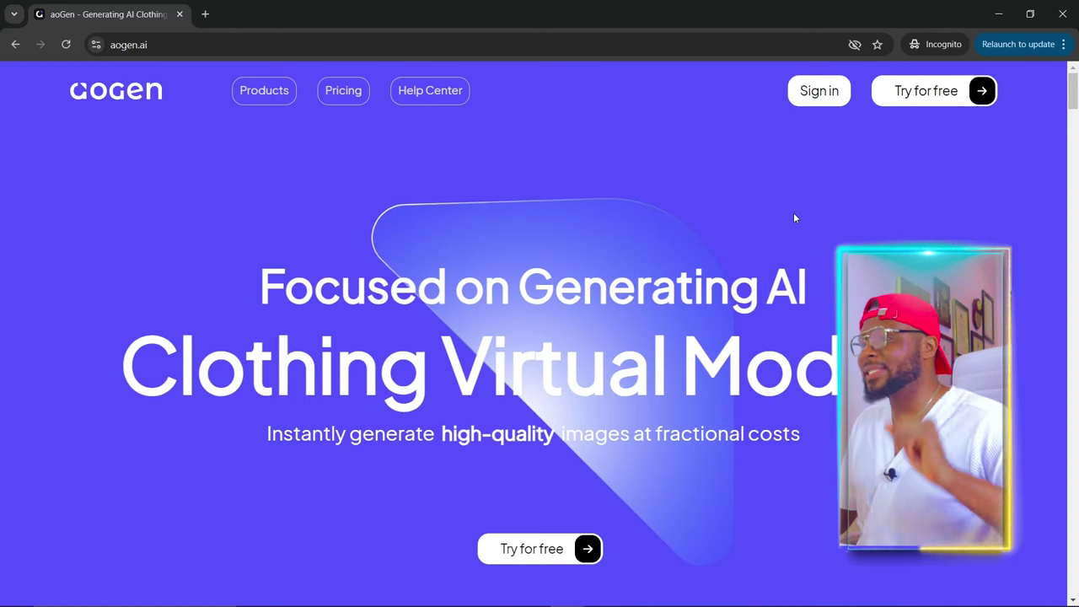
# - Start signing up for a free aoGen account from the homepage
pyautogui.click(916, 95)
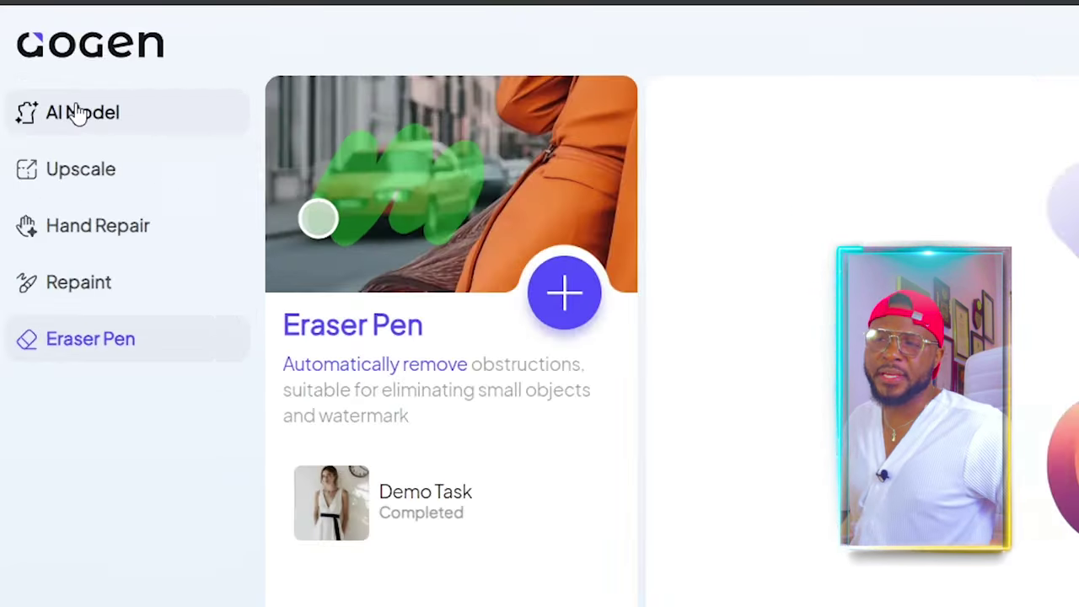
# - Switch to the AI Model tool and upload the purple patterned-shirt garment photo
pyautogui.click(48, 123)
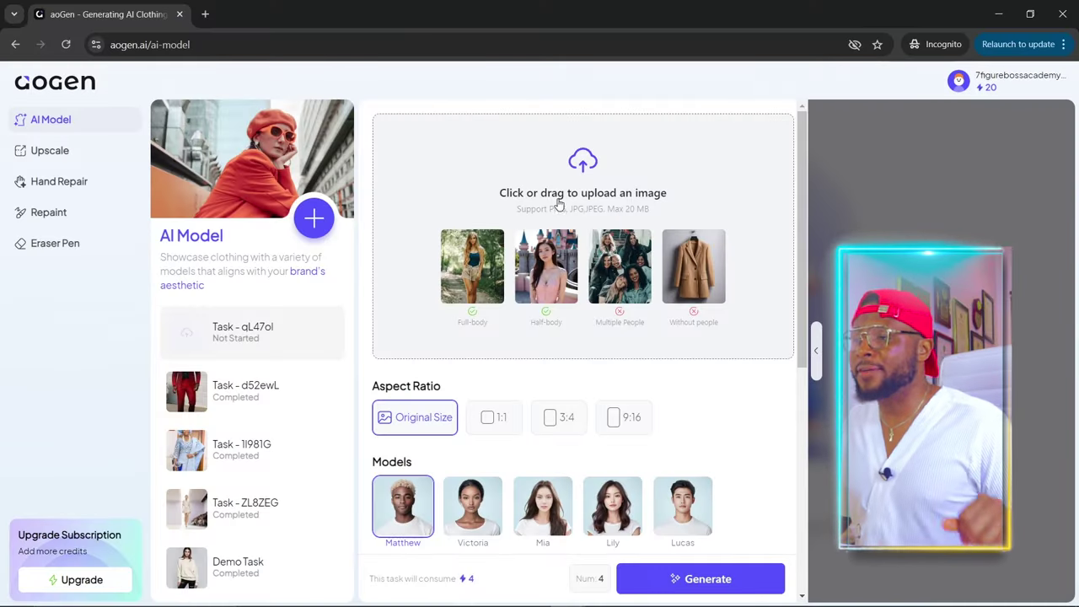
pyautogui.click(558, 199)
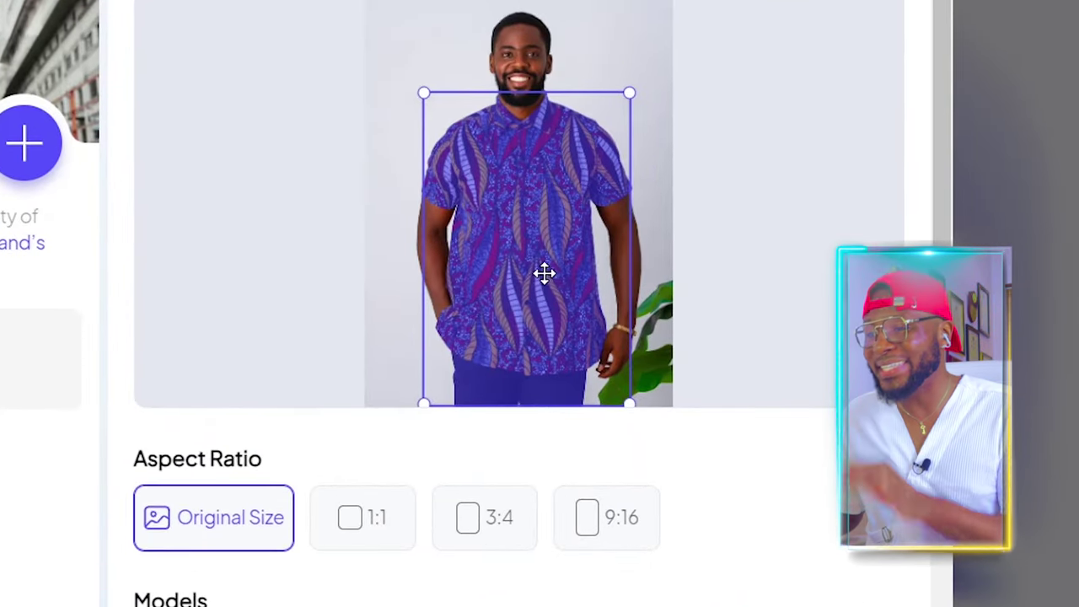
pyautogui.scroll(-5, 531, 264)
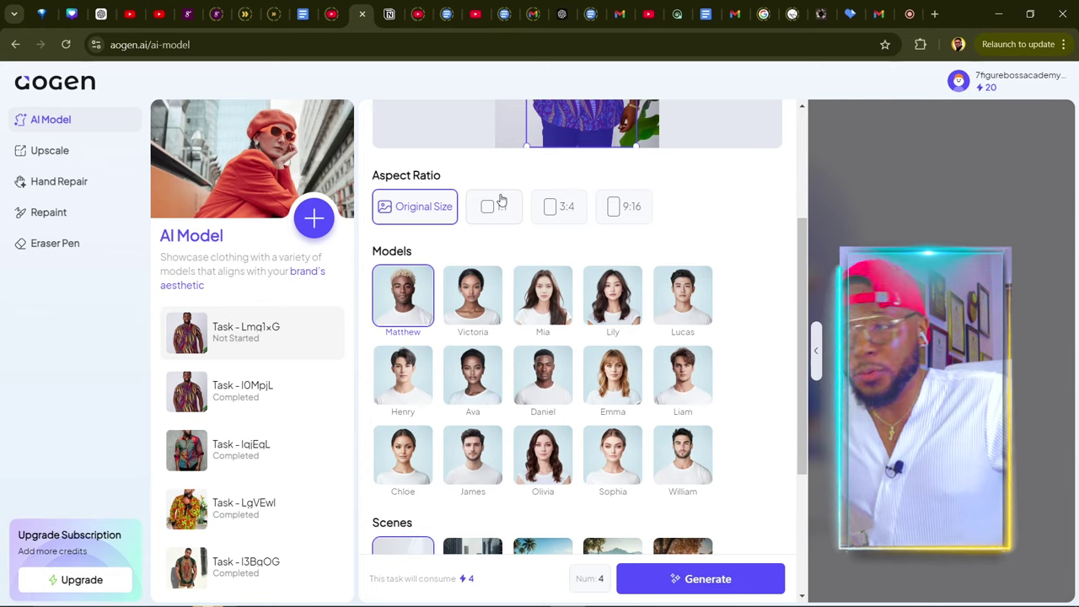
pyautogui.scroll(2, 501, 200)
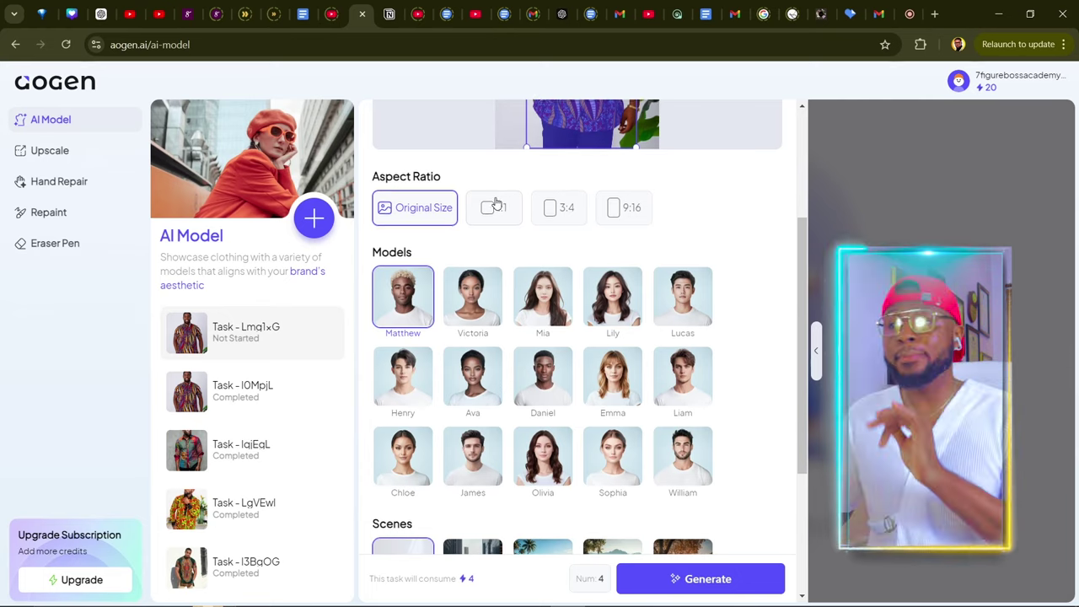
pyautogui.scroll(-2, 434, 341)
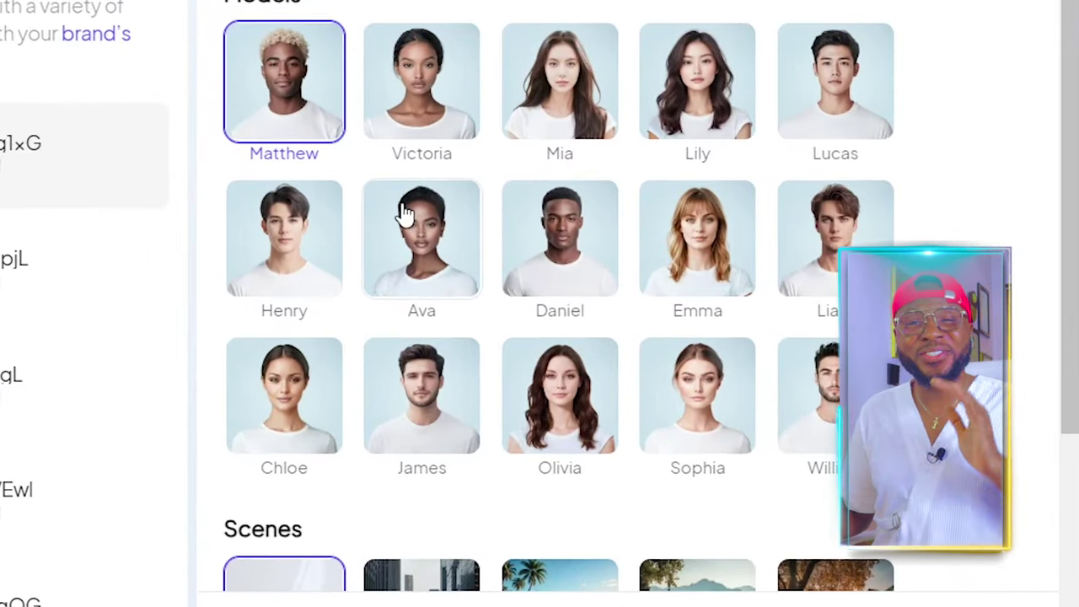
pyautogui.click(315, 253)
# - Scroll down past the Models grid to the Scenes section
pyautogui.scroll(-5, 398, 215)
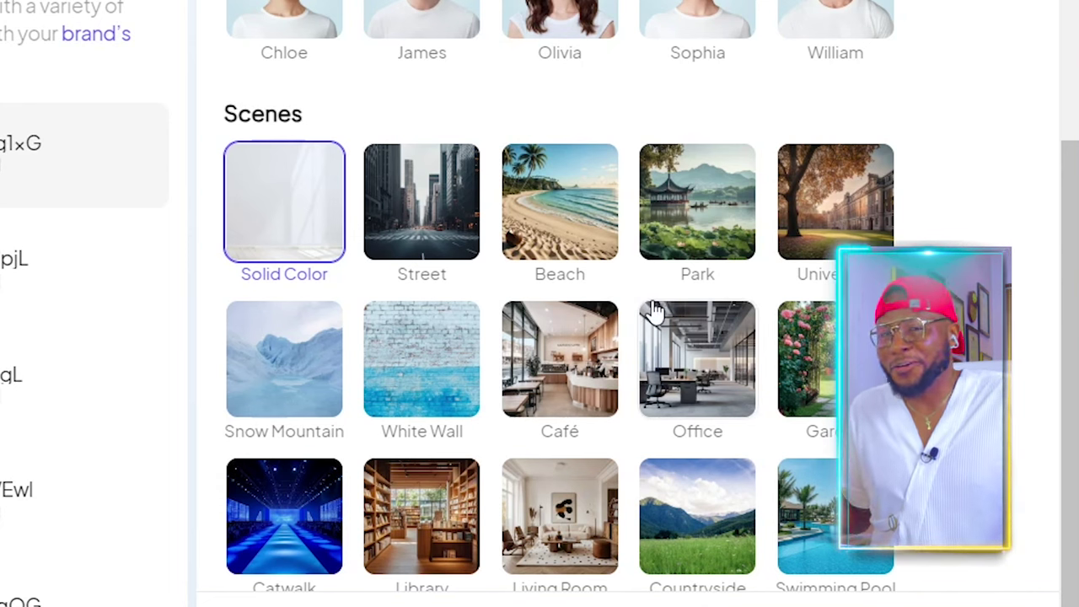
pyautogui.scroll(-1, 656, 312)
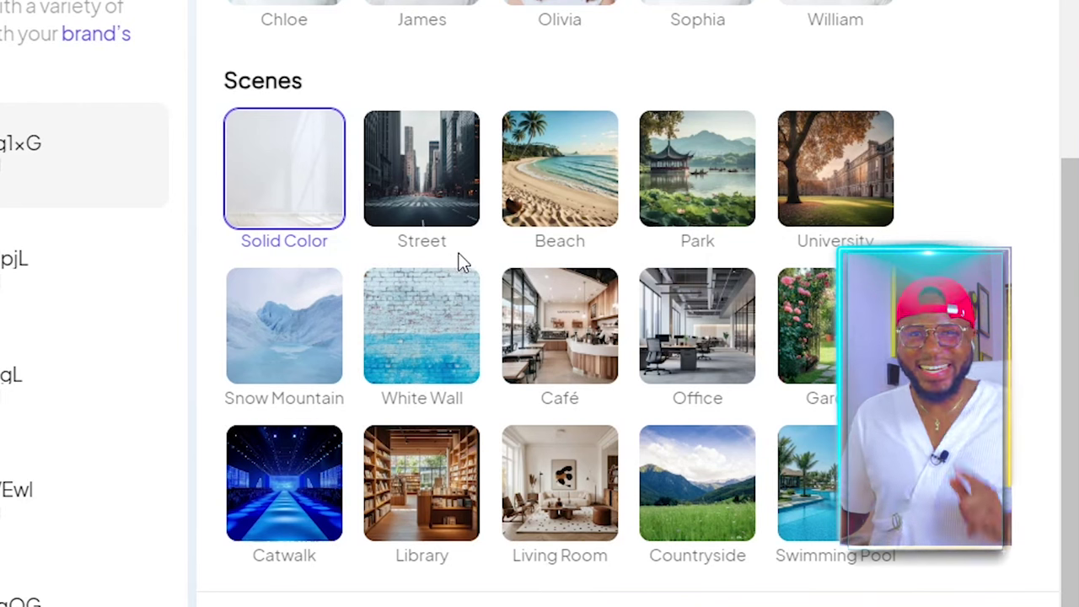
pyautogui.scroll(-1, 850, 561)
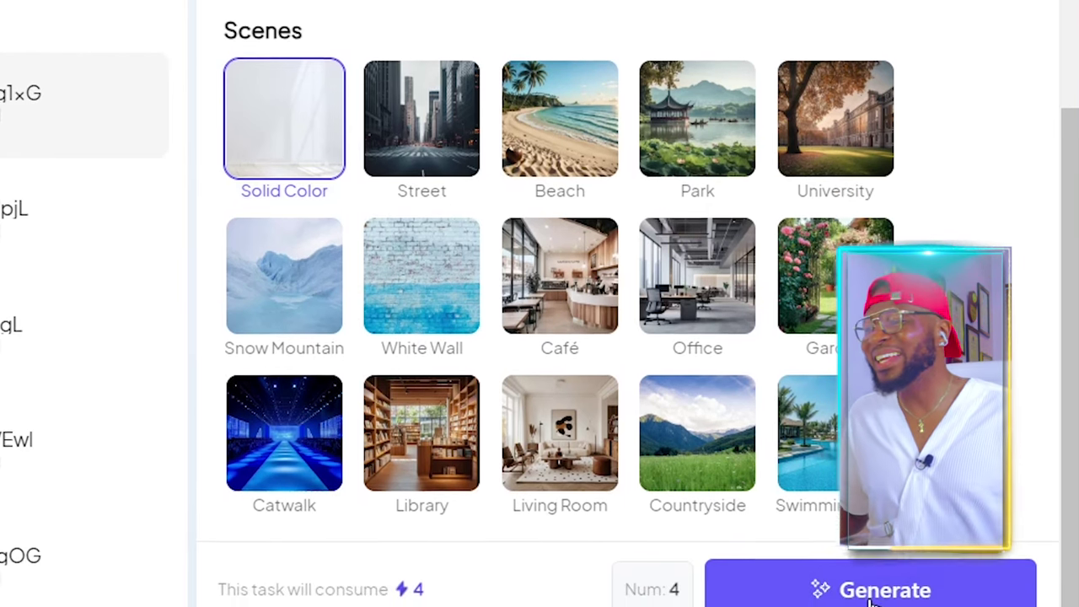
pyautogui.click(872, 577)
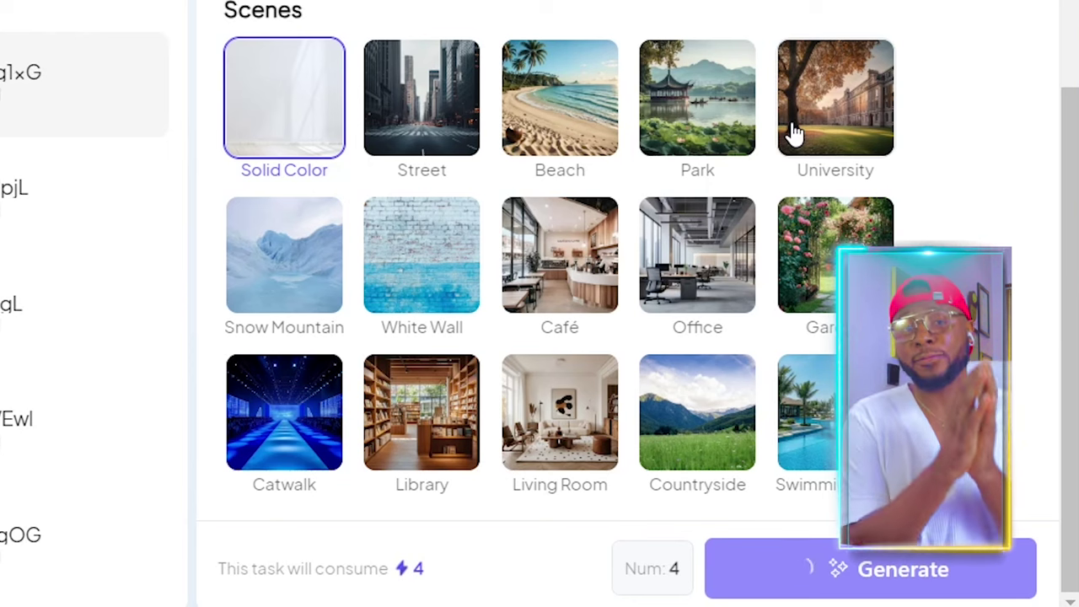
# - Scroll back up to view the four generated photos of Henry
pyautogui.scroll(10, 792, 133)
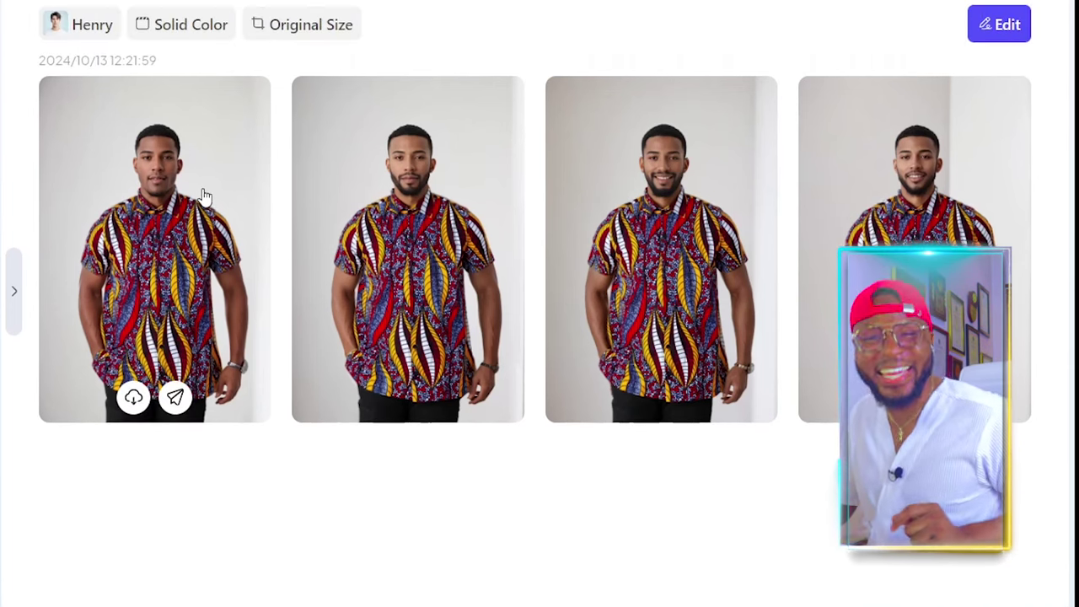
# - Enlarge the first Henry photo, then browse forward to the last and back again
pyautogui.click(200, 203)
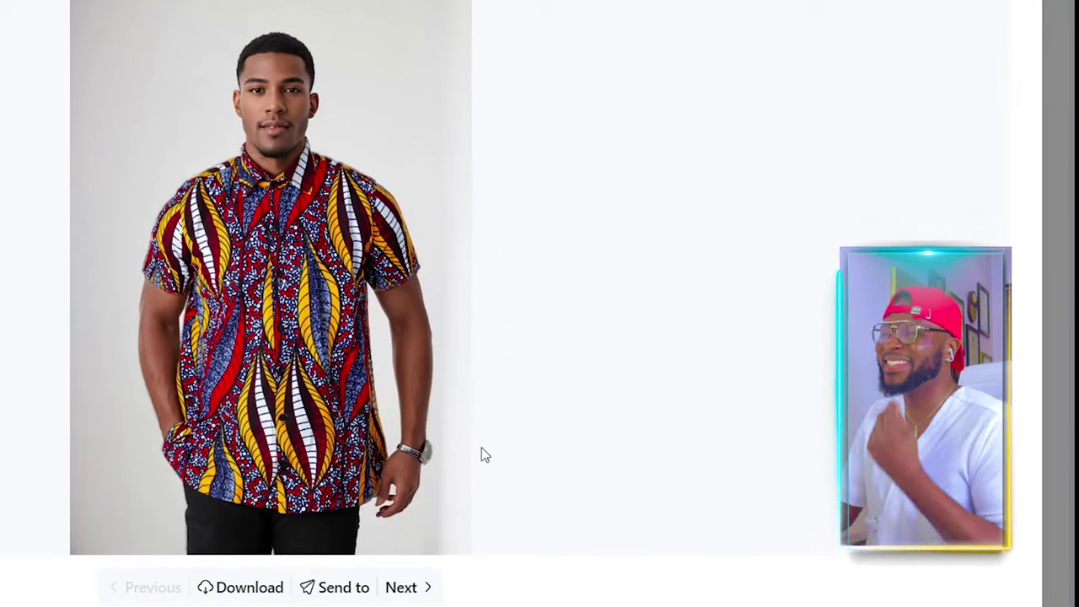
pyautogui.click(412, 590)
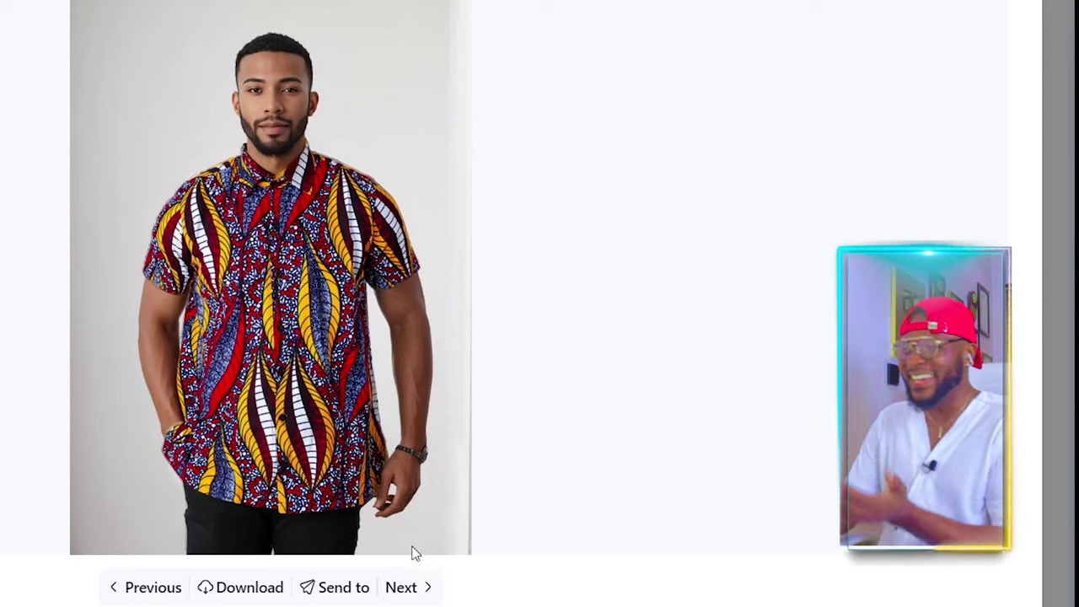
pyautogui.click(413, 589)
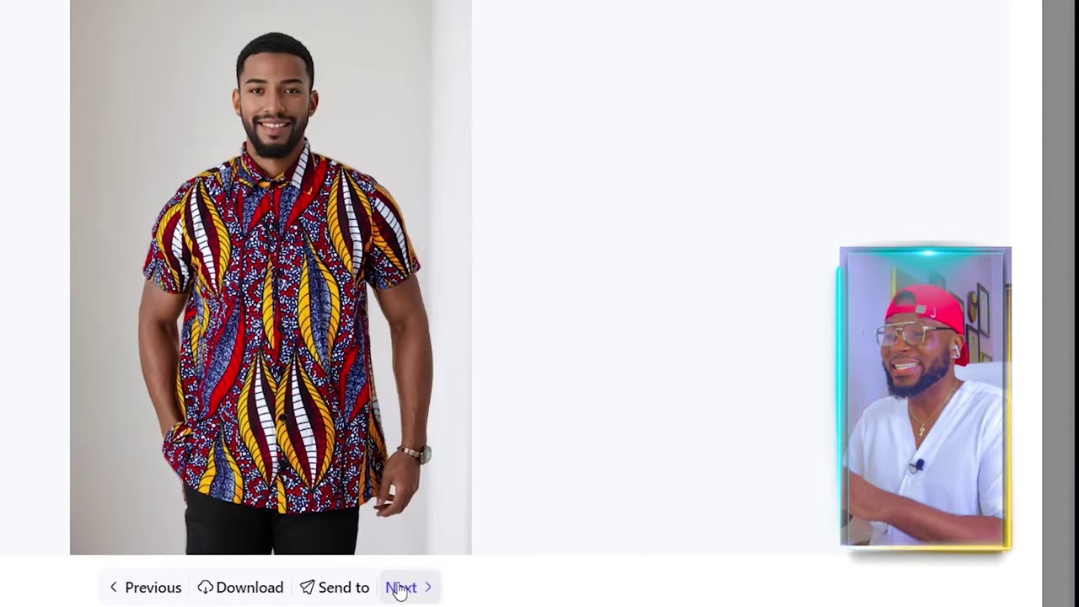
pyautogui.click(400, 589)
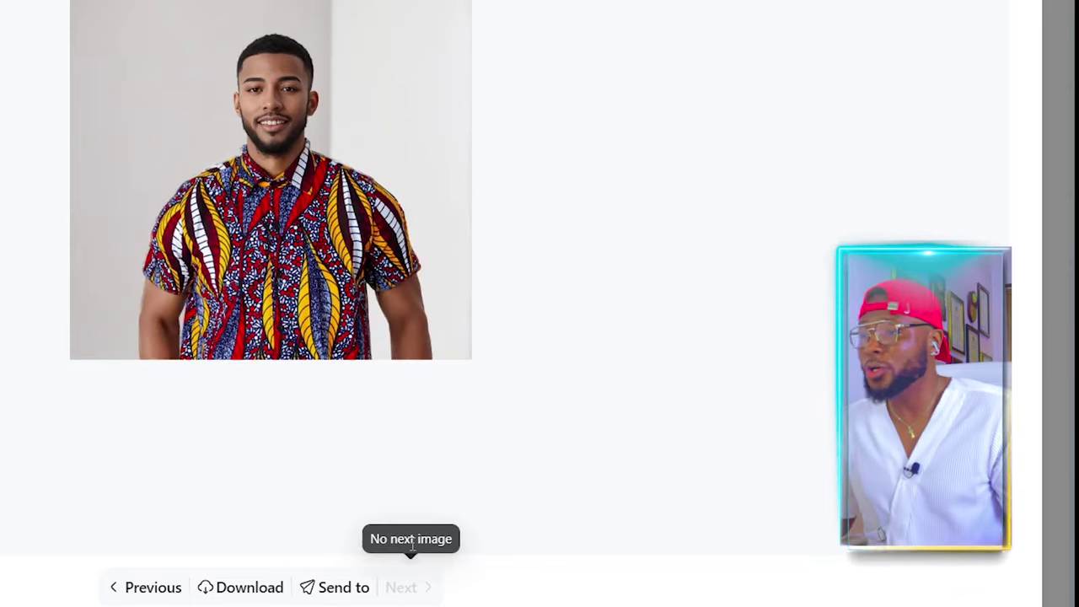
pyautogui.click(148, 588)
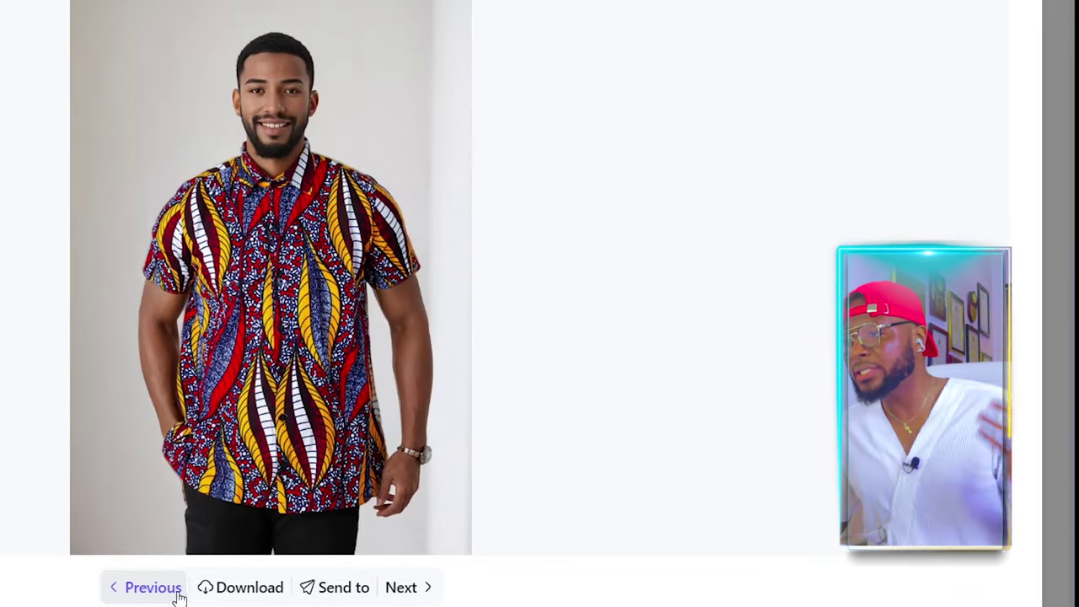
pyautogui.click(145, 585)
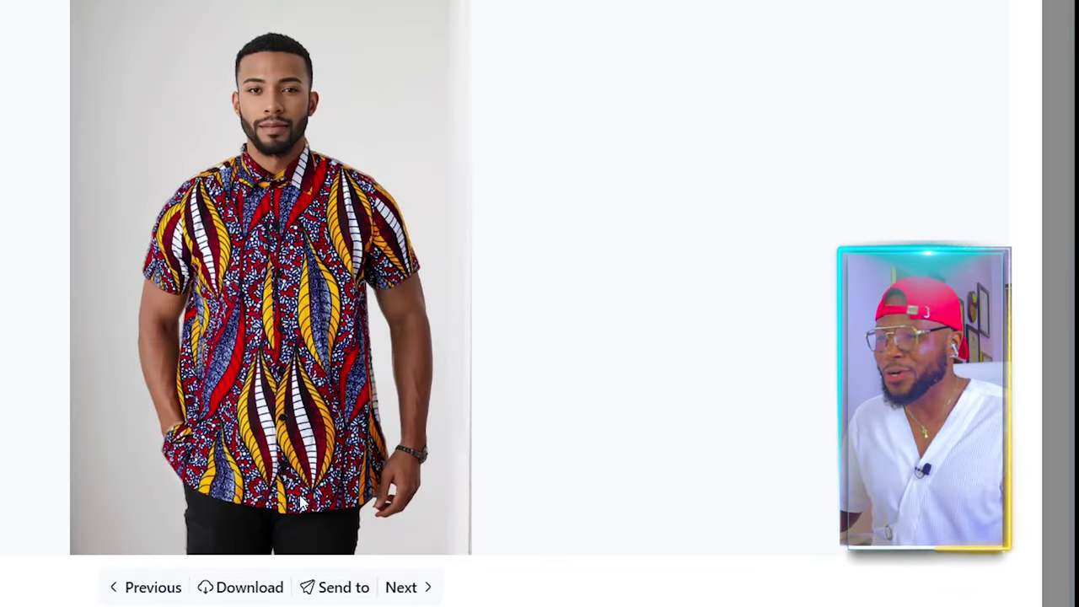
# - Download the previewed Henry patterned-shirt photo and save it to the chosen folder
pyautogui.click(247, 577)
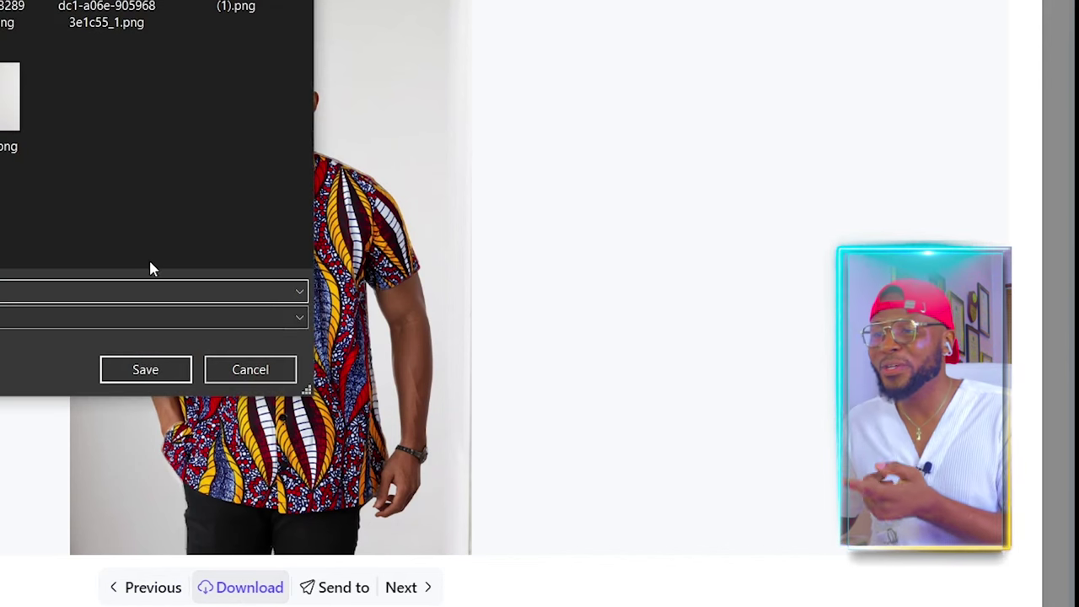
pyautogui.click(145, 369)
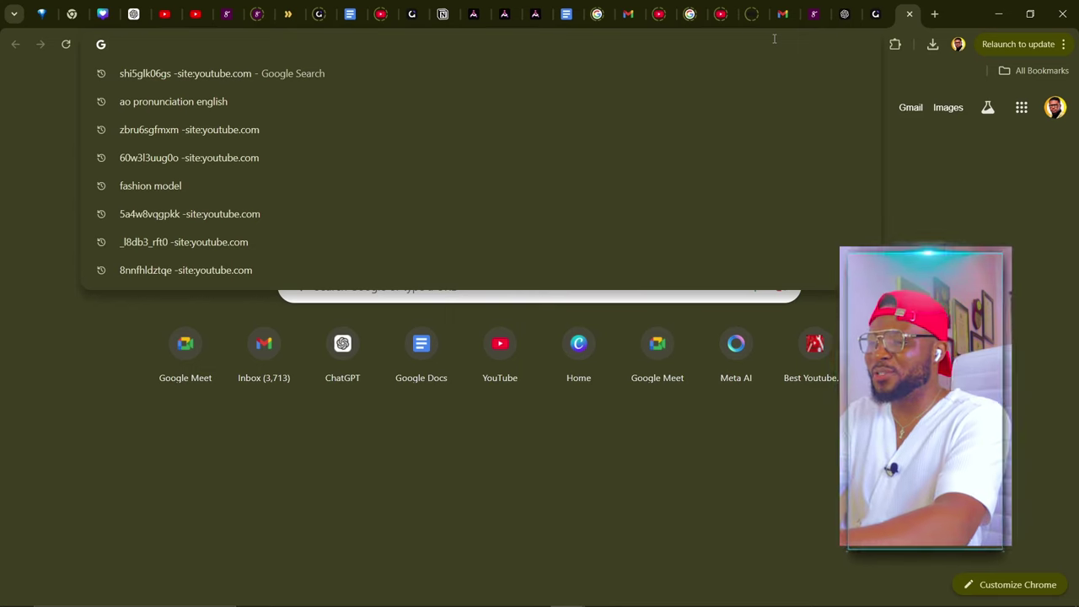
# - Go to the Pinterest website
pyautogui.write('pinterest.com')
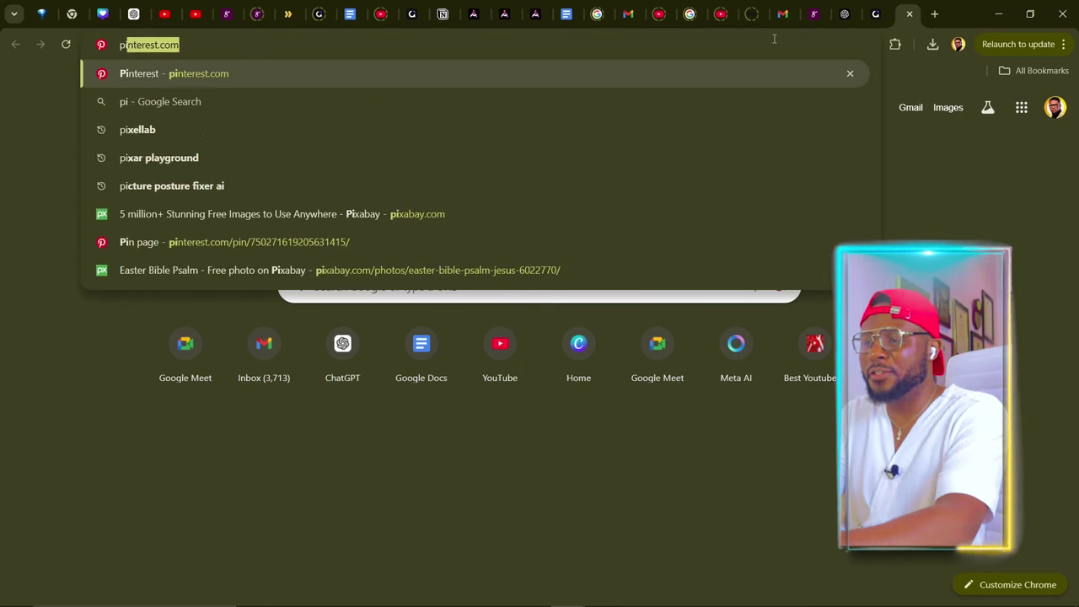
pyautogui.press('Return')
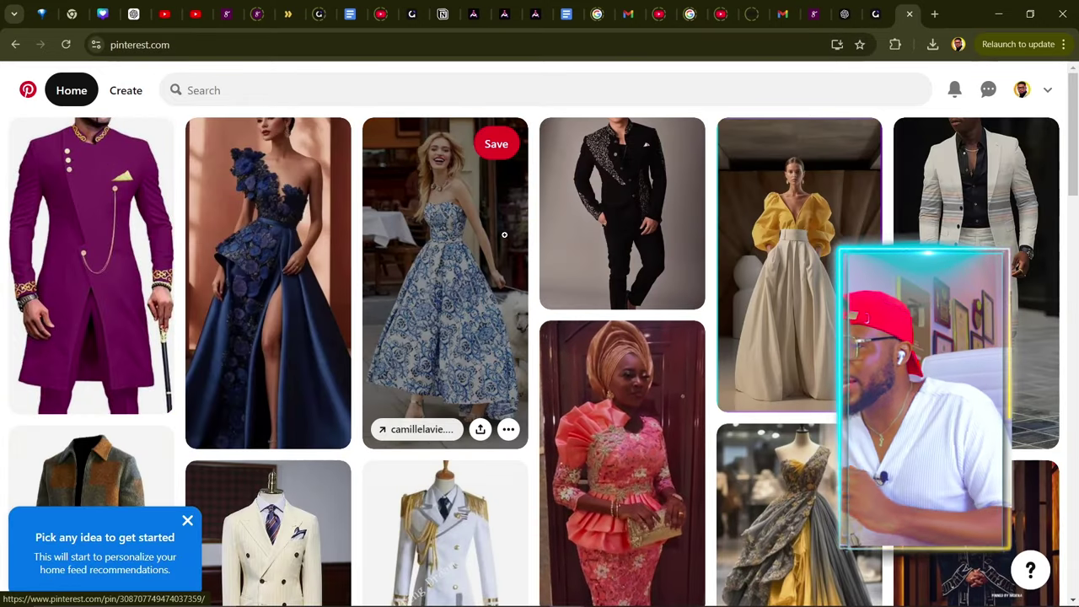
pyautogui.scroll(-1, 504, 235)
pyautogui.scroll(1, 524, 233)
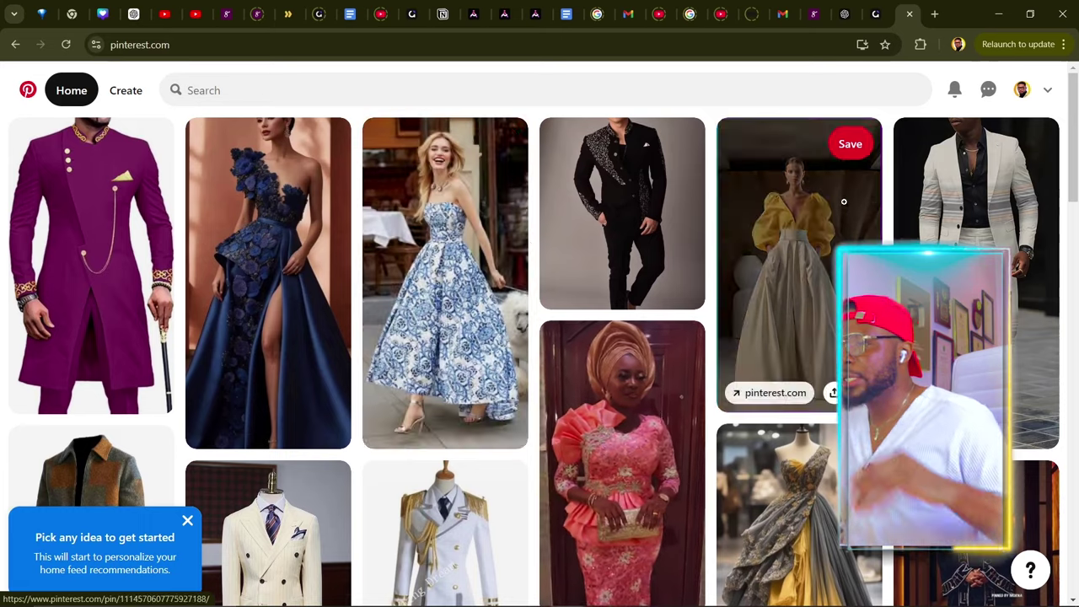
# - Open the yellow-blouse and cream-skirt outfit pin and copy its image
pyautogui.click(807, 233)
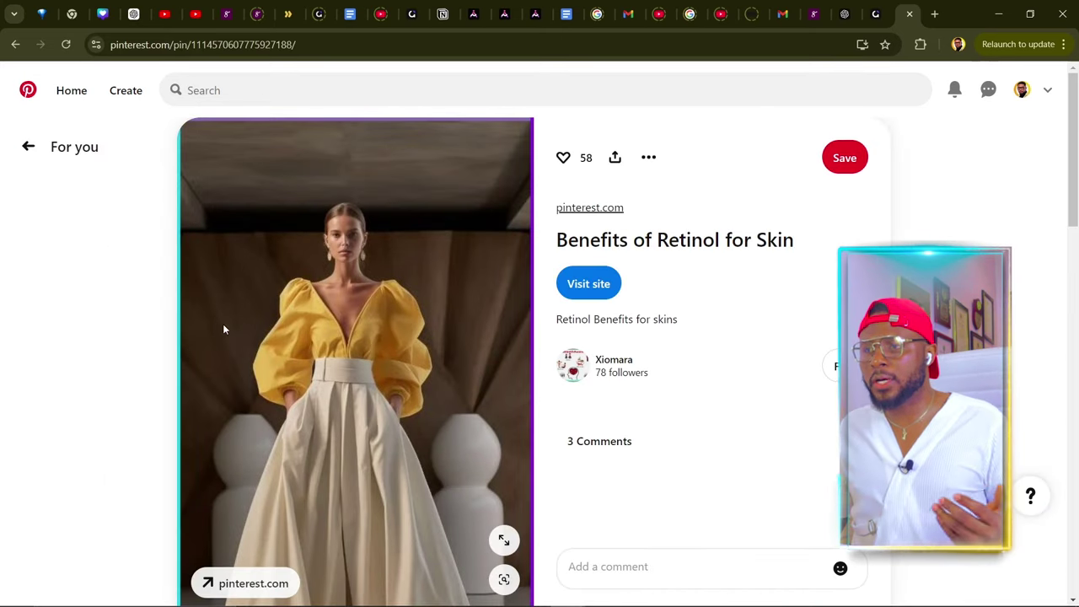
pyautogui.scroll(-4, 323, 303)
pyautogui.scroll(3, 328, 306)
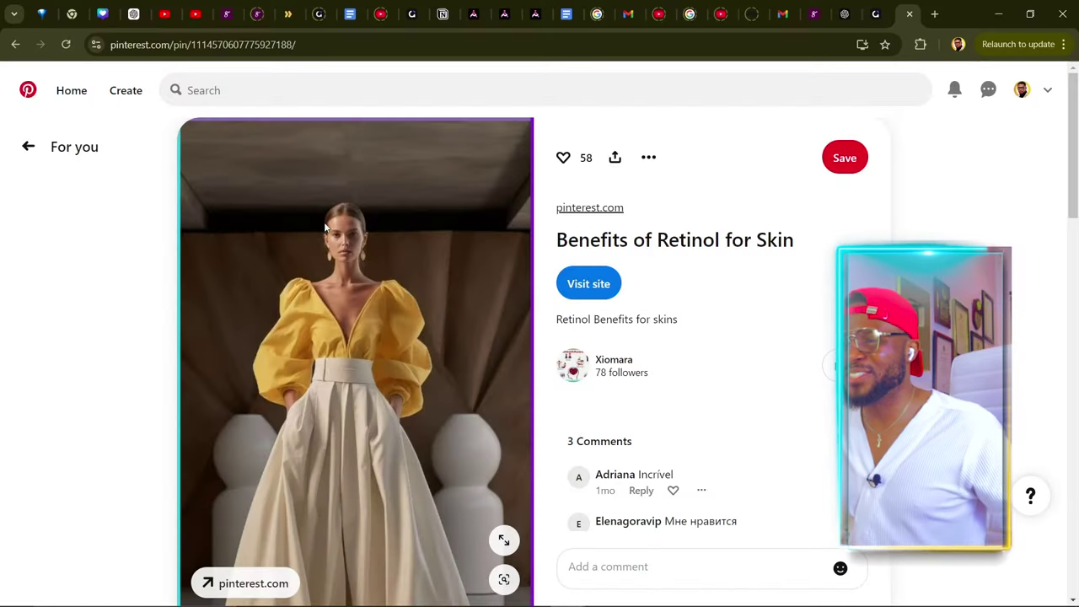
pyautogui.rightClick(343, 231)
pyautogui.click(402, 284)
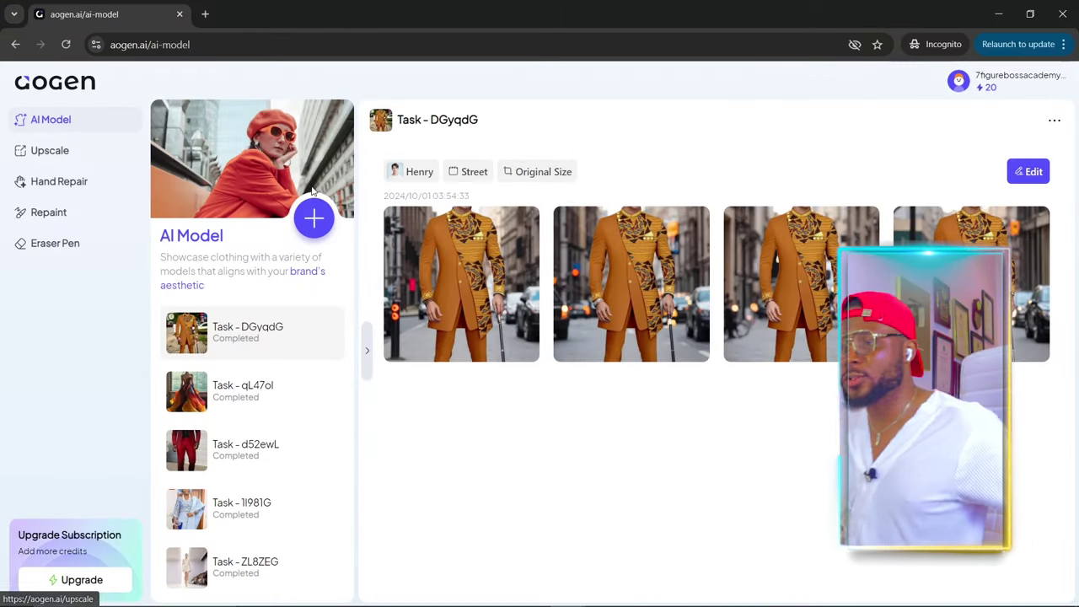
# - Start a new AI Model task and upload the yellow-outfit JPG from Downloads > Model
pyautogui.click(314, 220)
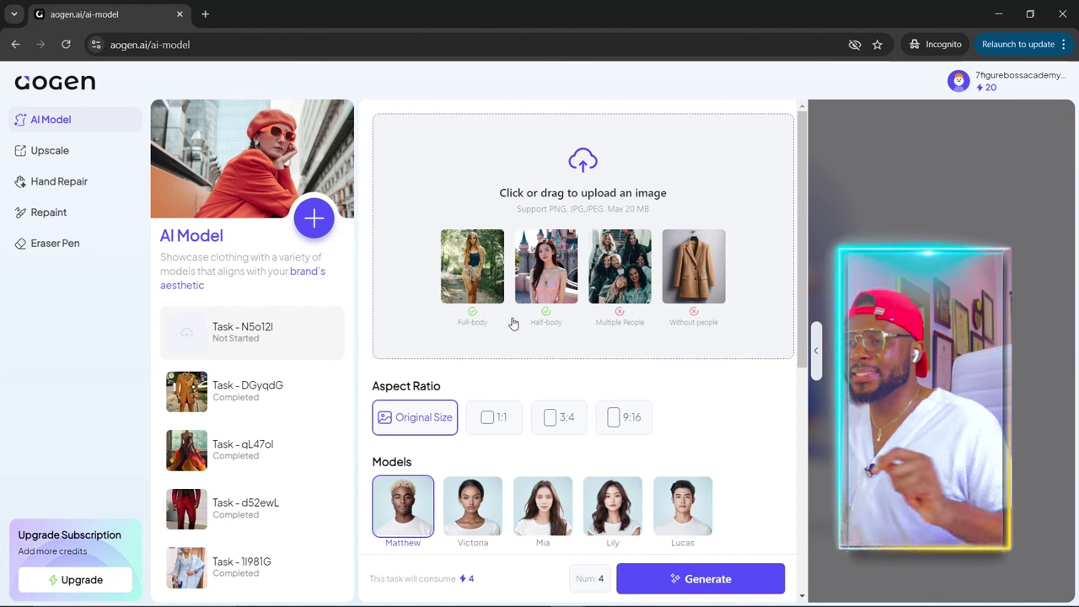
pyautogui.click(531, 289)
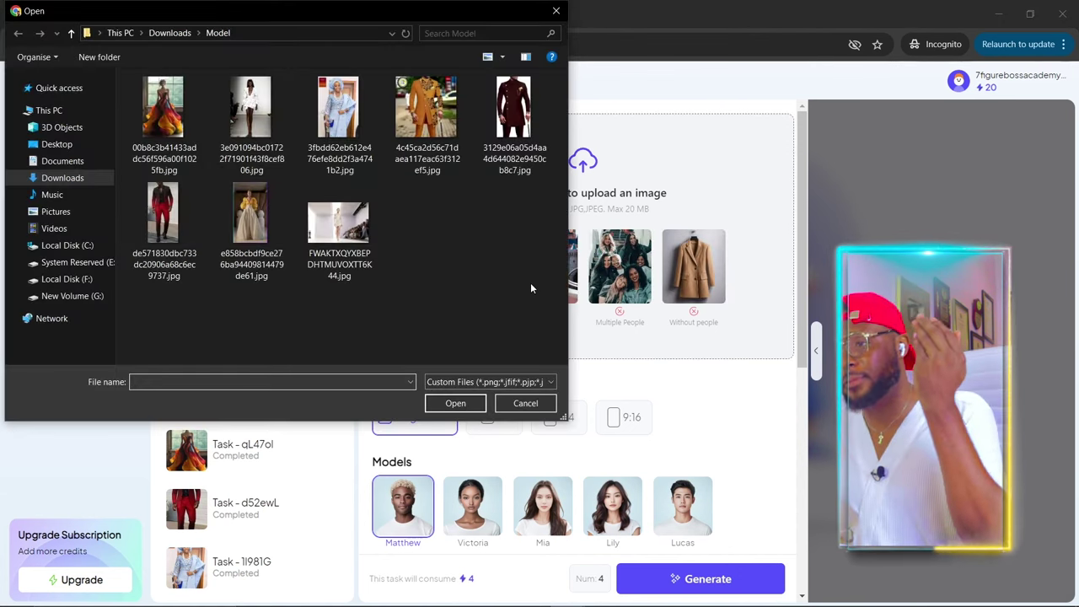
pyautogui.click(251, 221)
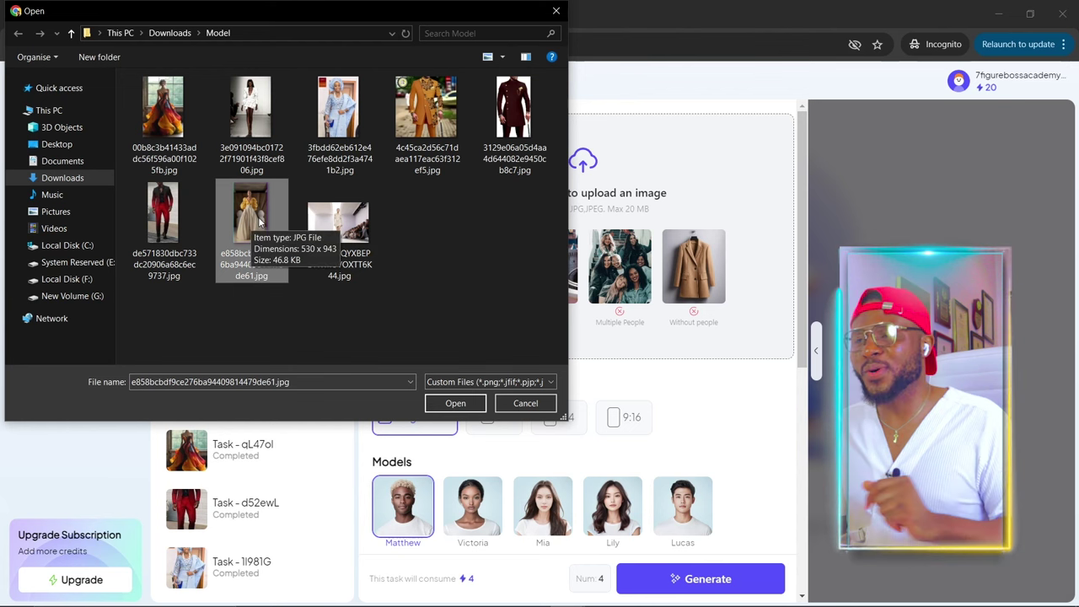
pyautogui.click(455, 404)
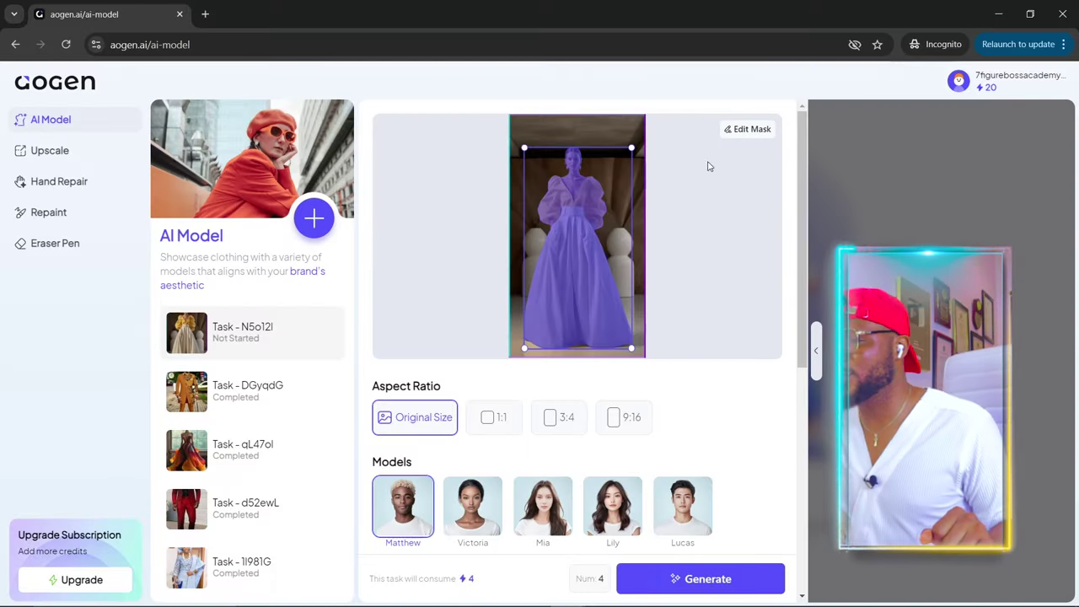
# - Reset the garment mask, add the yellow blouse, waistband and cream skirt, then save
pyautogui.click(758, 130)
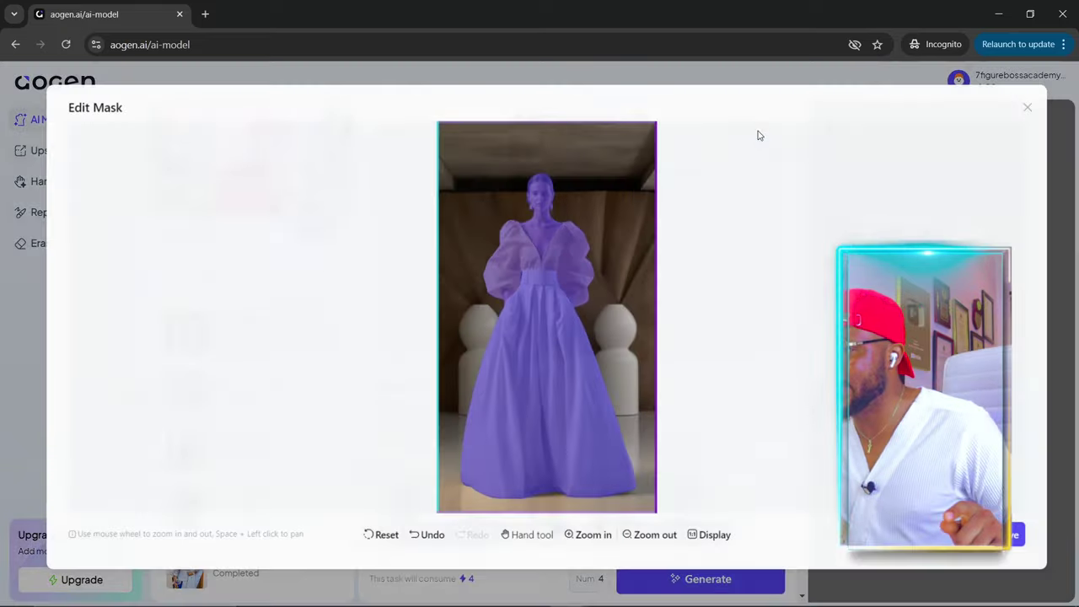
pyautogui.click(364, 550)
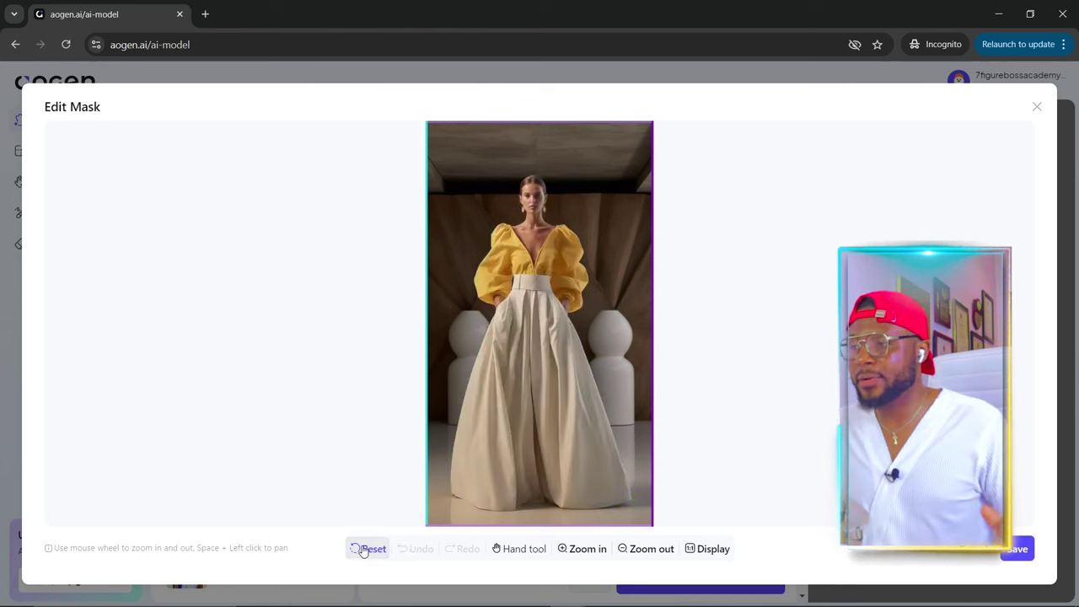
pyautogui.click(497, 265)
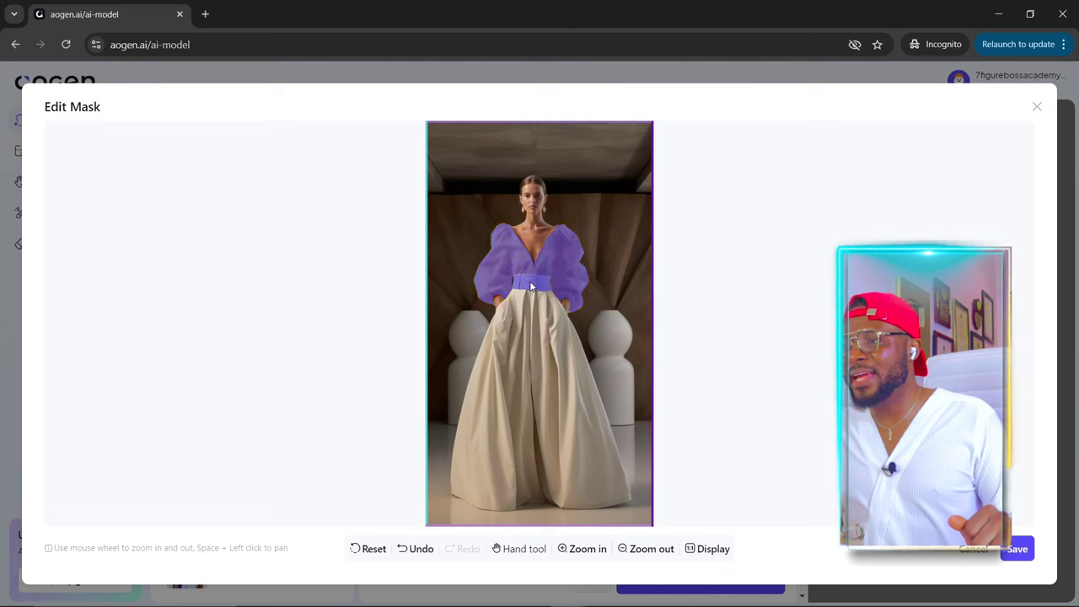
pyautogui.click(530, 287)
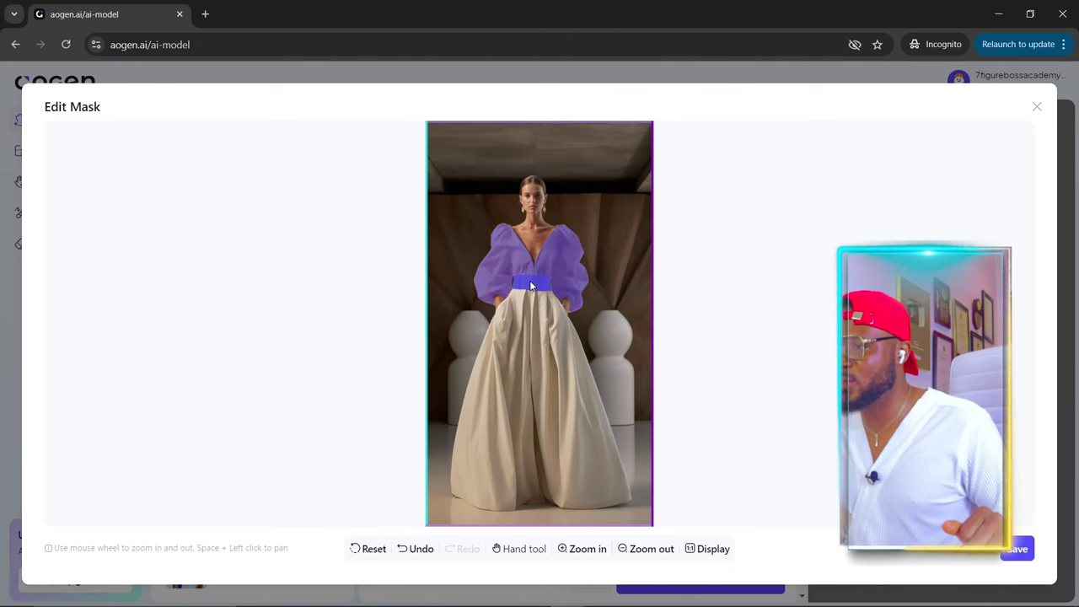
pyautogui.click(515, 333)
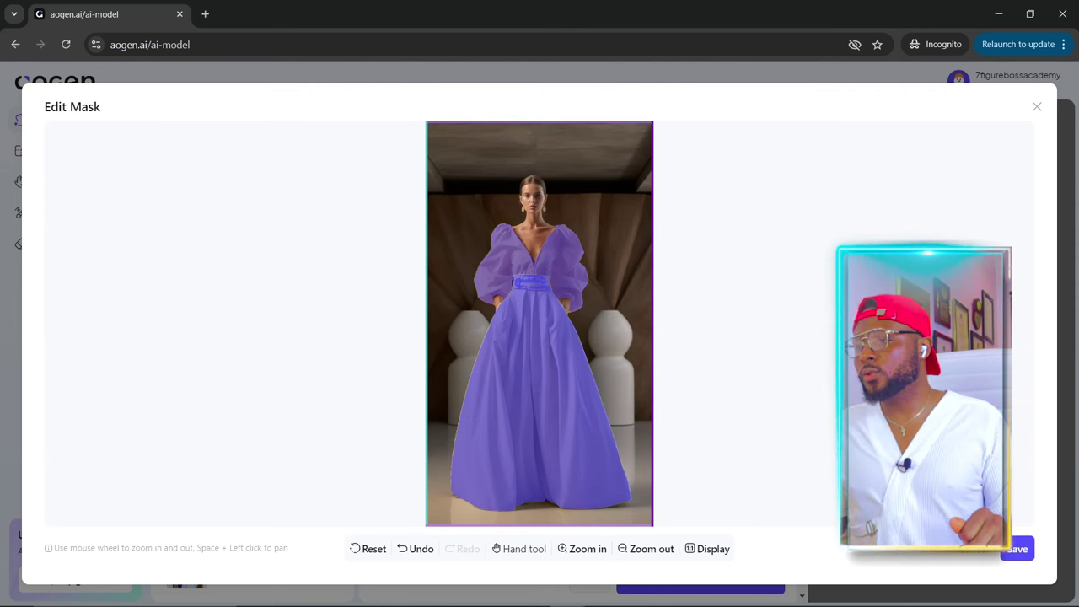
pyautogui.click(1023, 546)
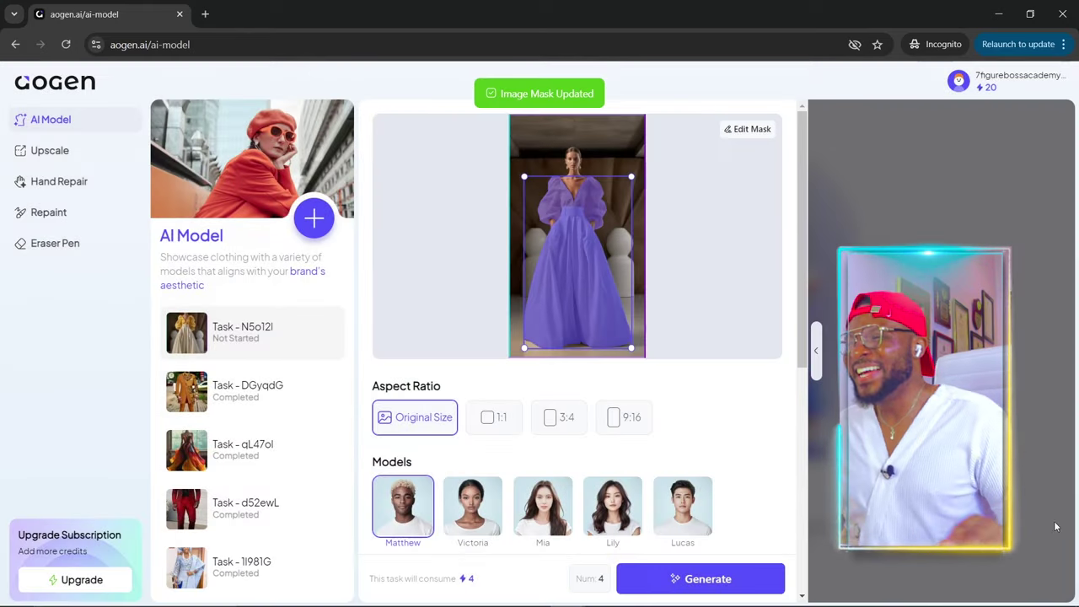
# - Choose the Living Room scene as the backdrop for Lily's outfit photos
pyautogui.scroll(-3, 539, 379)
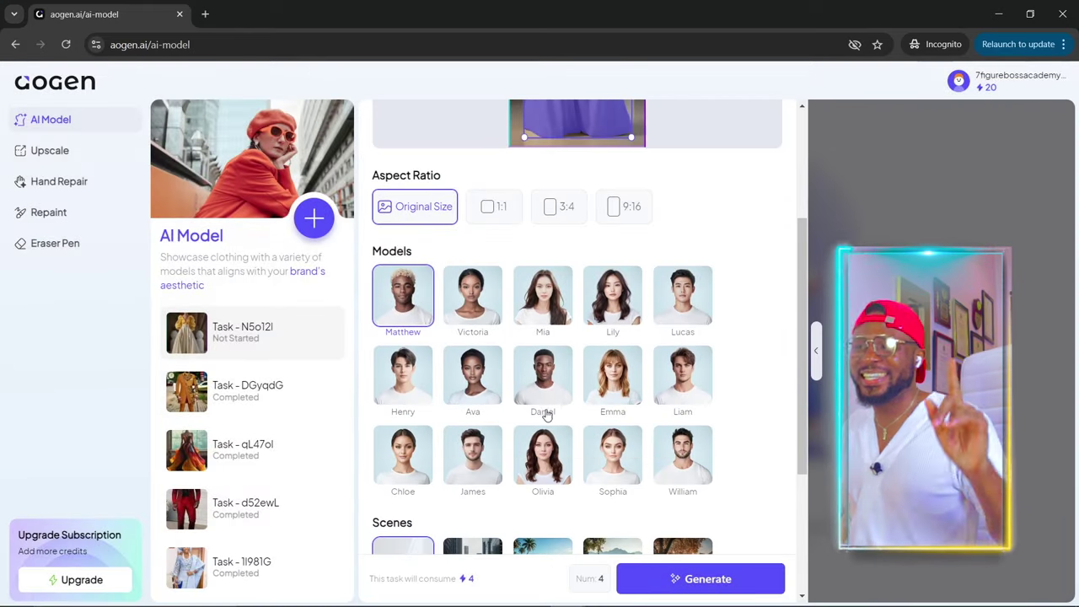
pyautogui.scroll(-2, 548, 412)
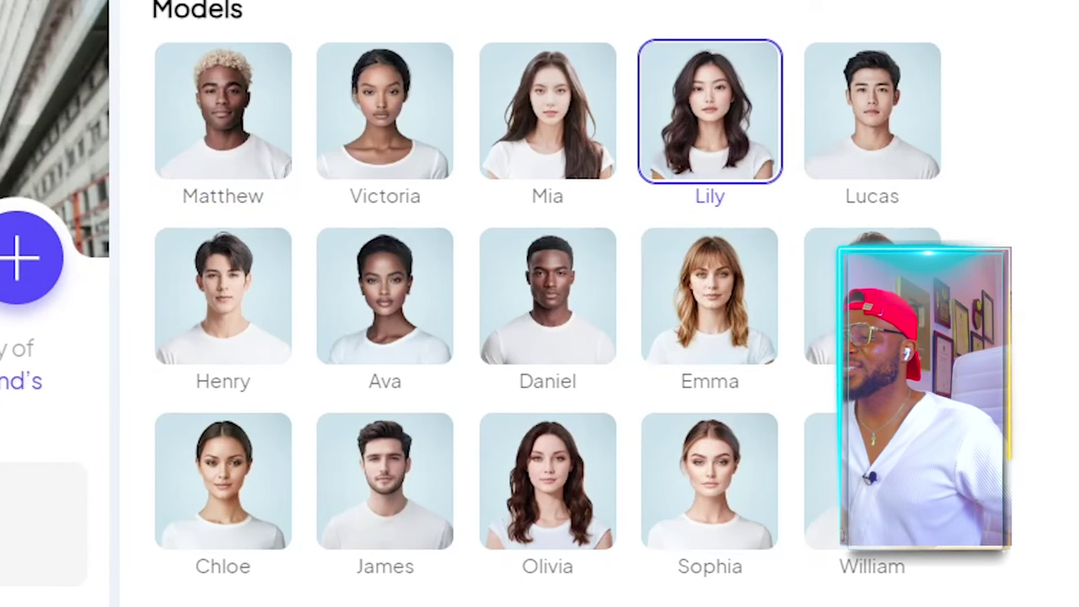
pyautogui.scroll(-1, 425, 474)
pyautogui.scroll(-3, 426, 475)
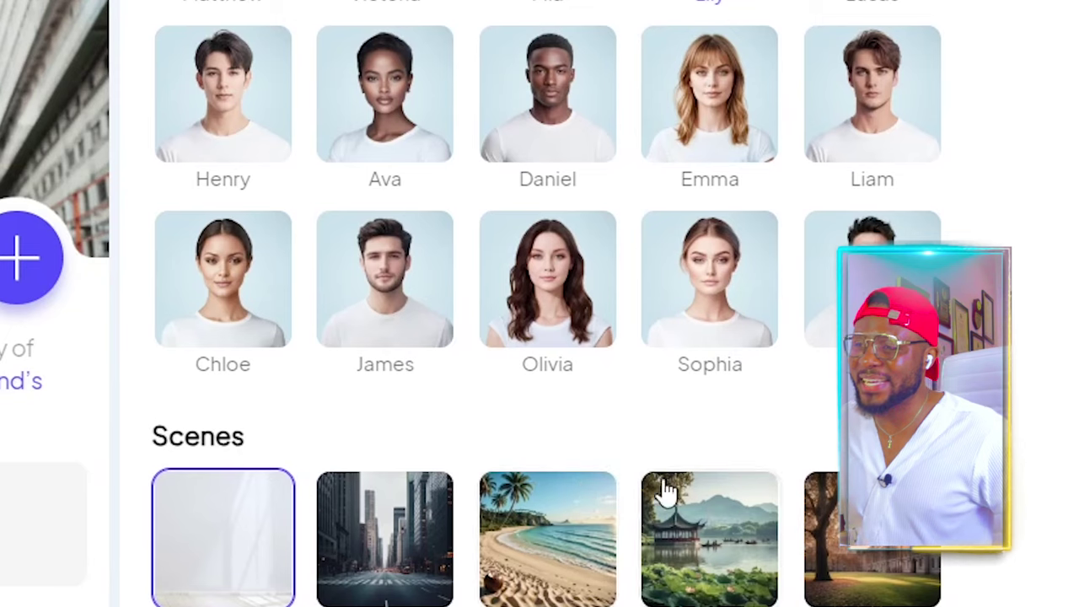
pyautogui.click(495, 606)
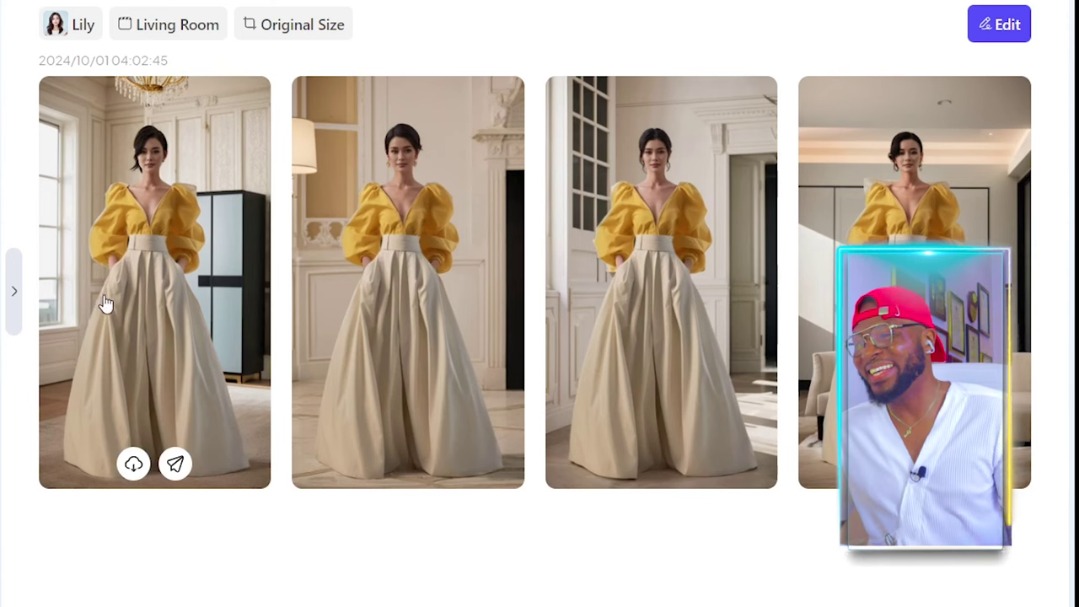
# - Open the first living-room photo of Lily in the yellow blouse in the image preview
pyautogui.click(143, 271)
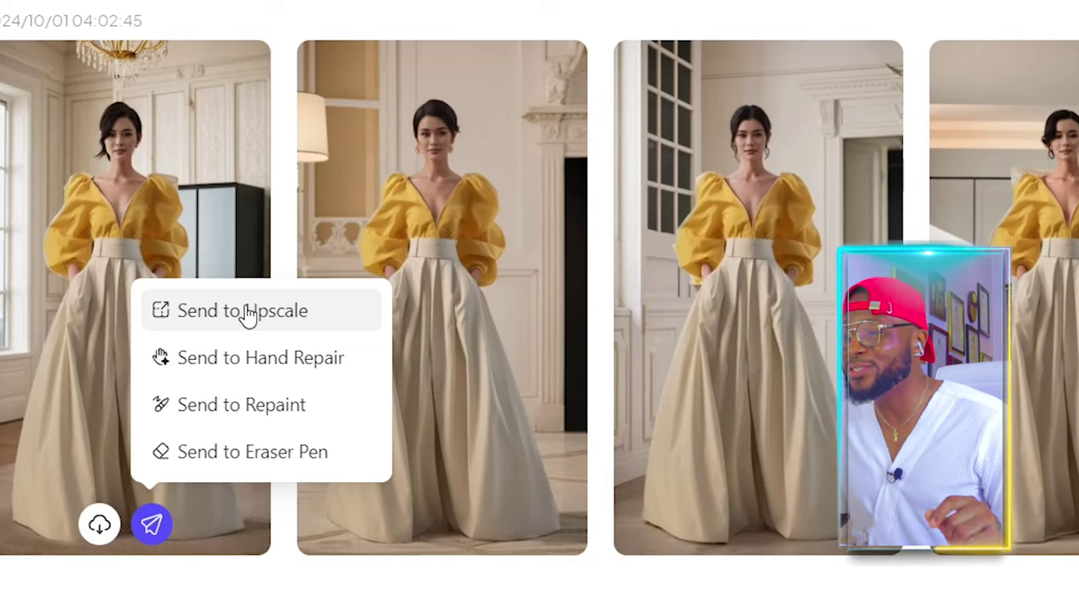
# - Upscale the yellow-blouse living-room photo at 4X and preview the upscaled result
pyautogui.click(249, 311)
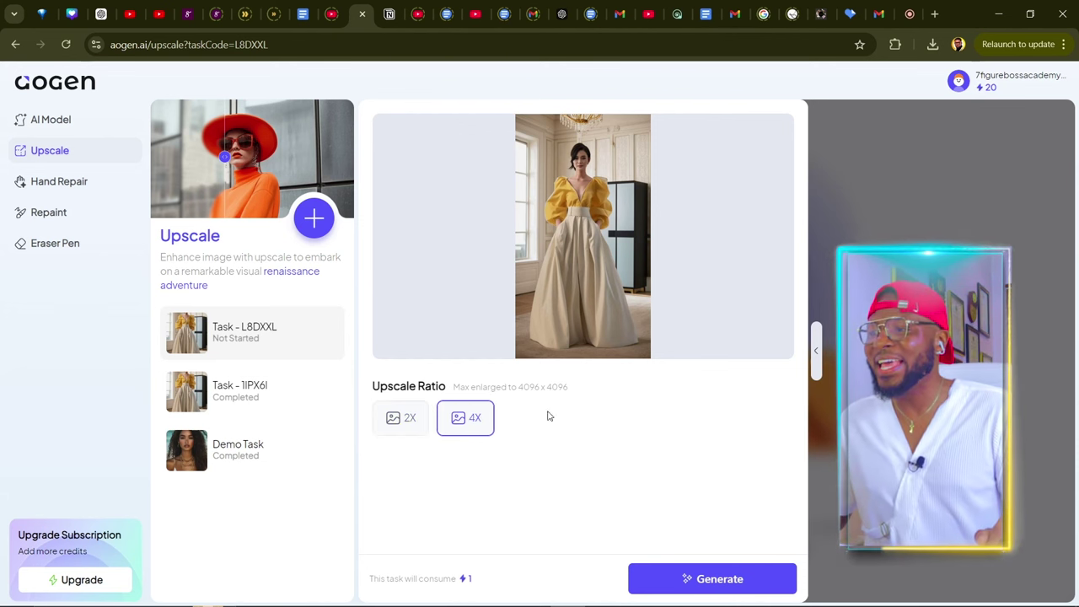
pyautogui.click(719, 578)
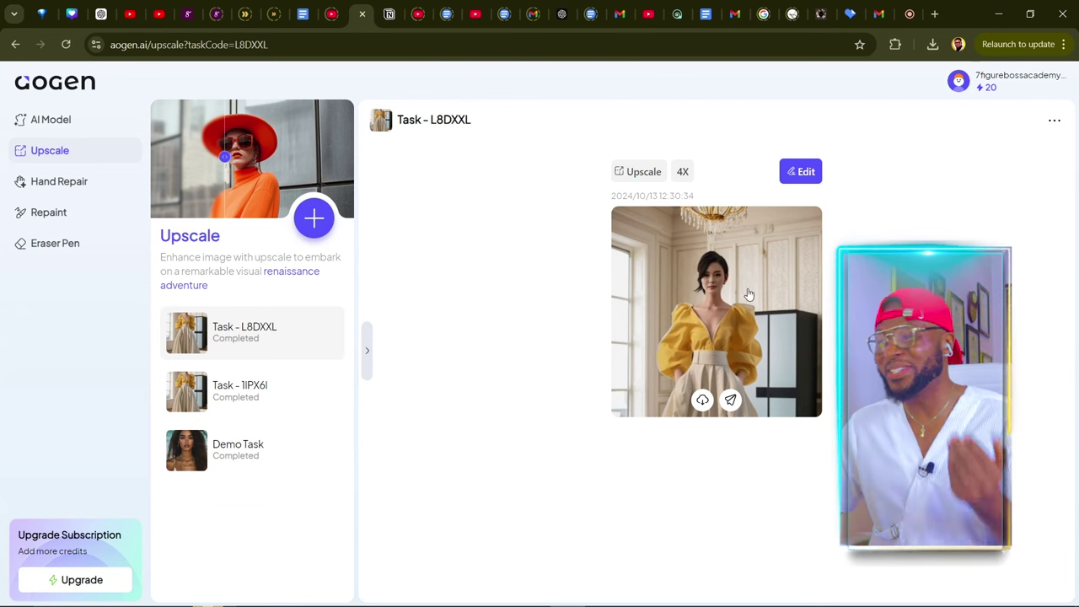
pyautogui.click(708, 299)
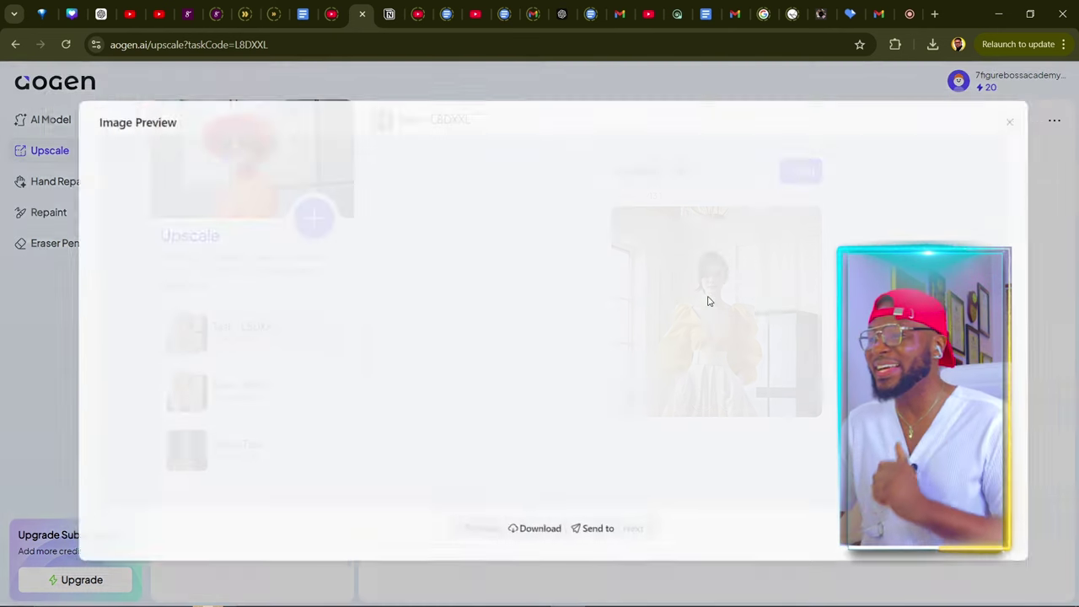